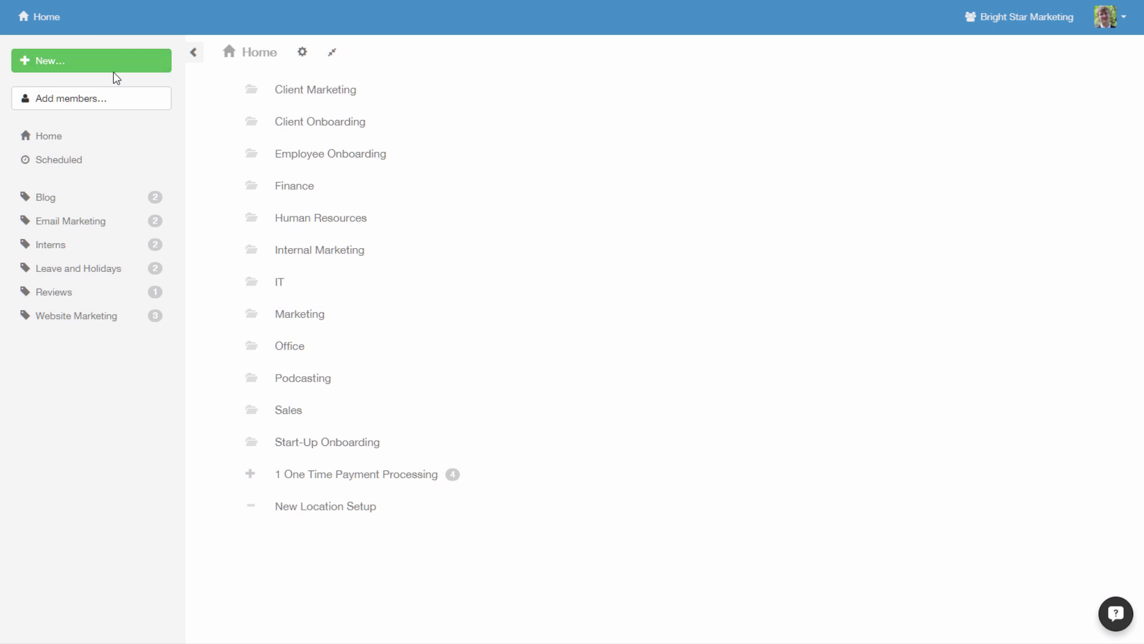
# - Create a new template named 'Blog image pre-publish checklist'
pyautogui.click(113, 70)
pyautogui.click(141, 81)
pyautogui.write('Blog image pre-pu')
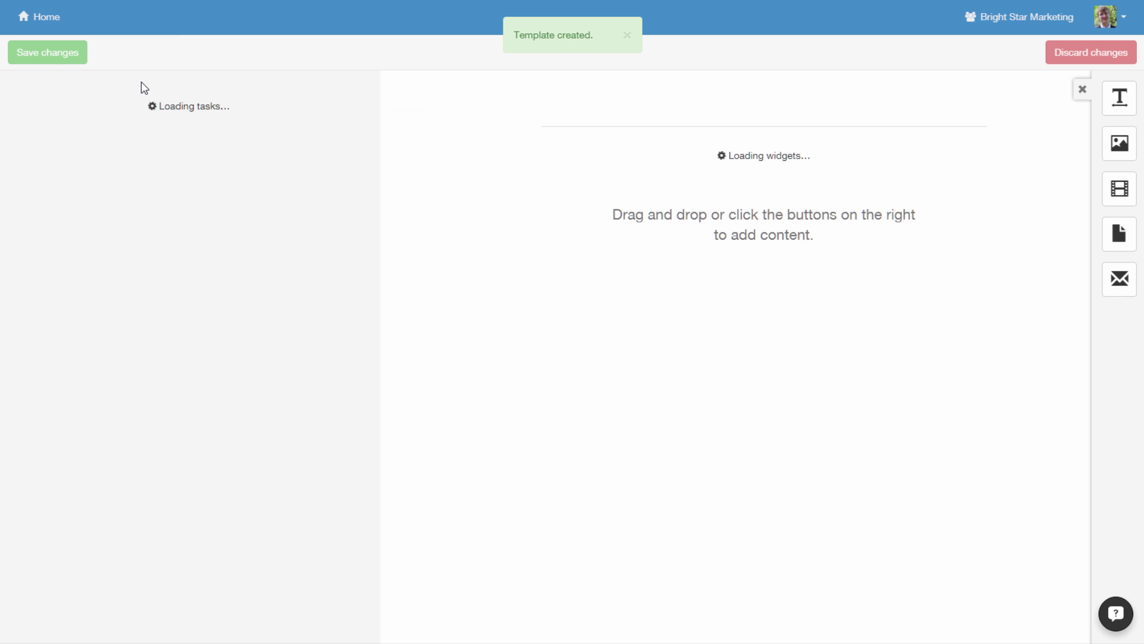
# - Add five image-check tasks (sans-serif font, 1024x512, readable text, compelling text, our templates) plus a graphic
pyautogui.write('Check font used is sans-serif ONLY')
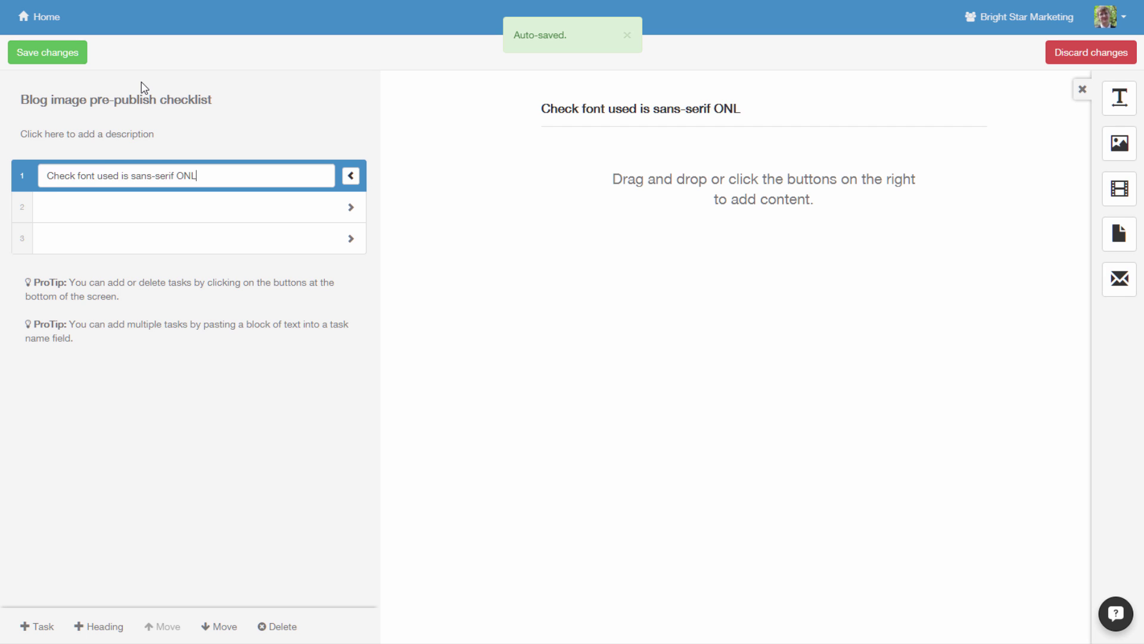
pyautogui.press('Return')
pyautogui.write('Check dimension')
pyautogui.write('s are exactly 1024x512')
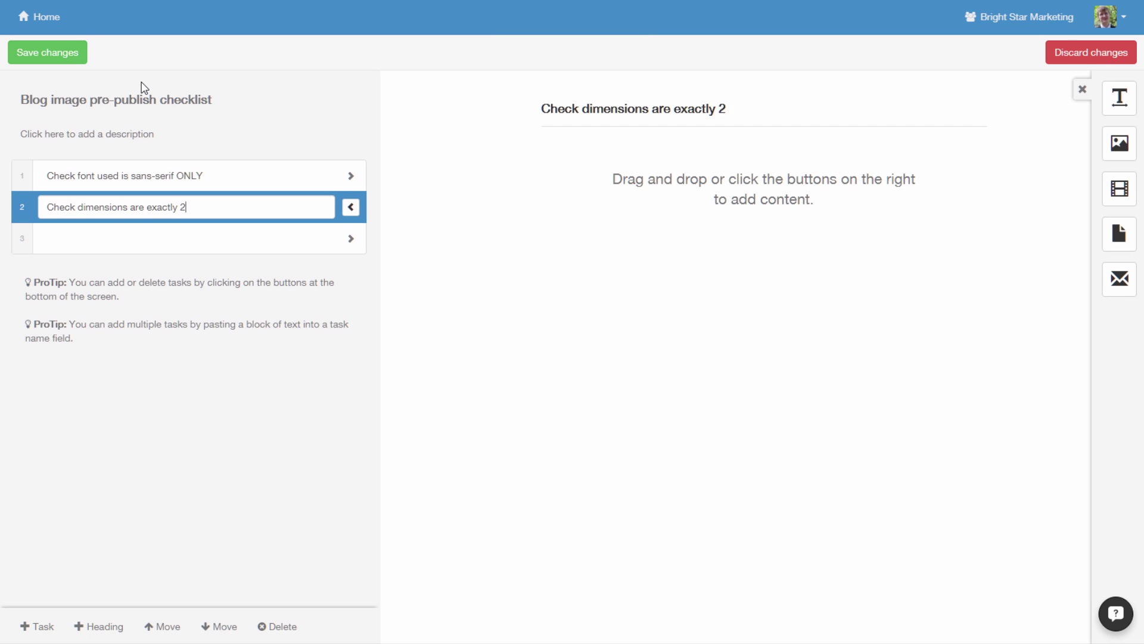
pyautogui.press('Return')
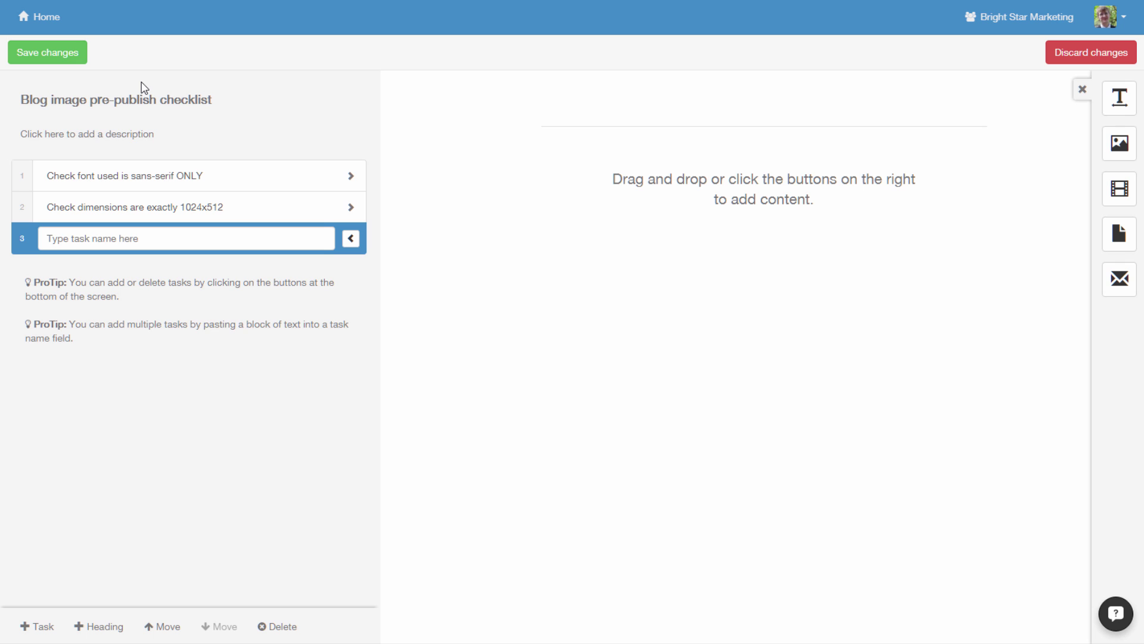
pyautogui.write('Check image text is readable')
pyautogui.press('Return')
pyautogui.write('Check image text is compelling')
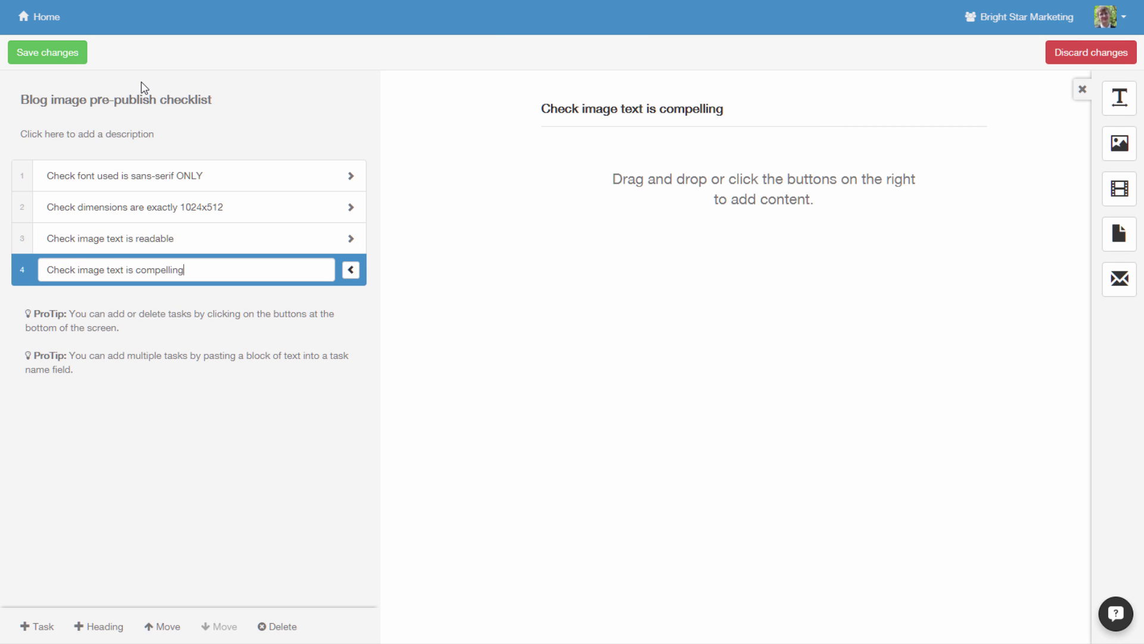
pyautogui.press('Return')
pyautogui.write('Use one of our templates')
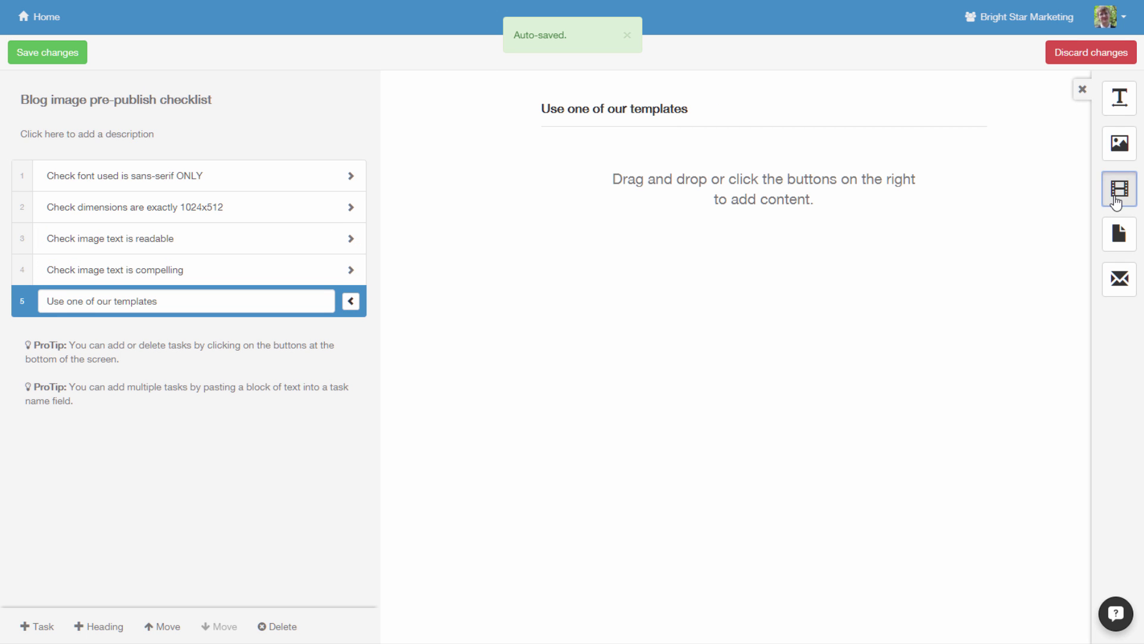
pyautogui.click(1119, 189)
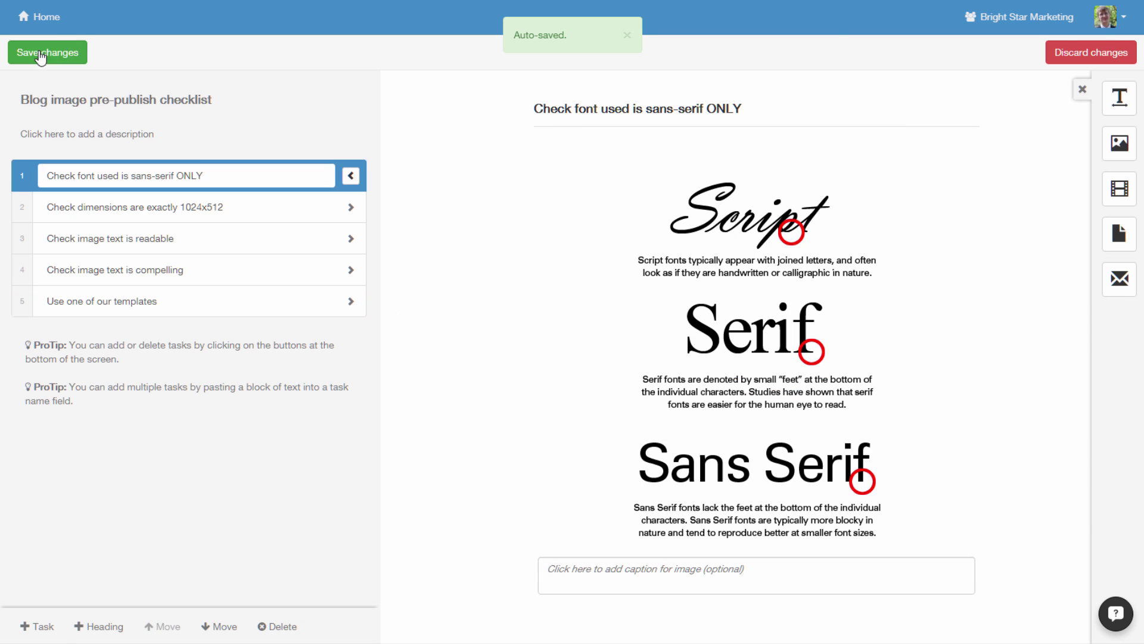
# - Save the template and add a new member with 'can edit' access
pyautogui.click(41, 58)
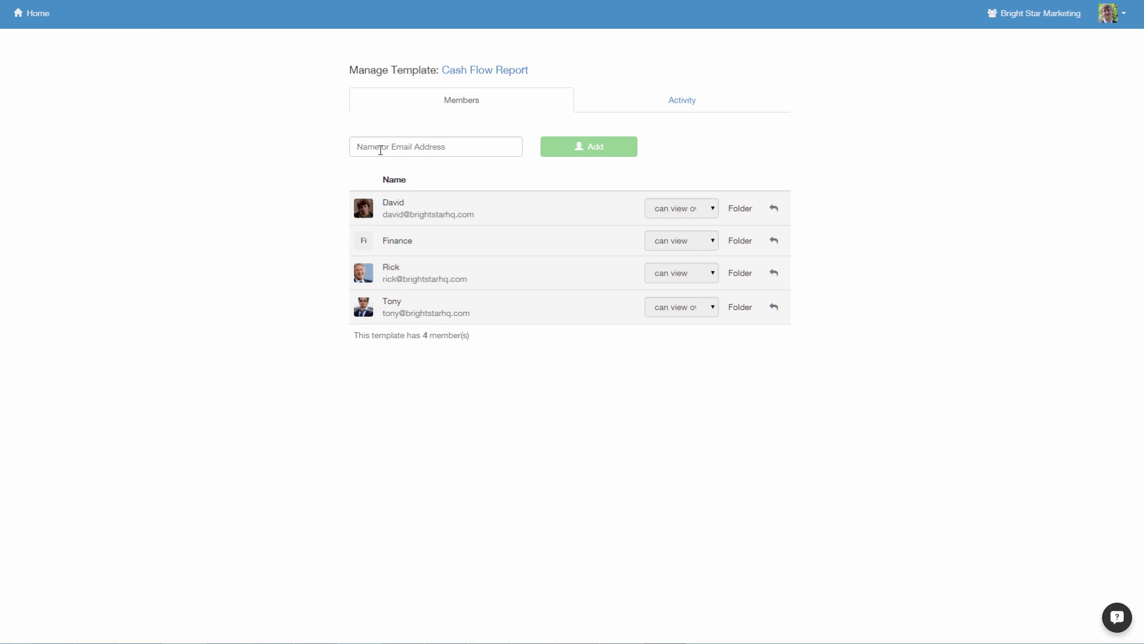
pyautogui.click(379, 148)
pyautogui.click(394, 246)
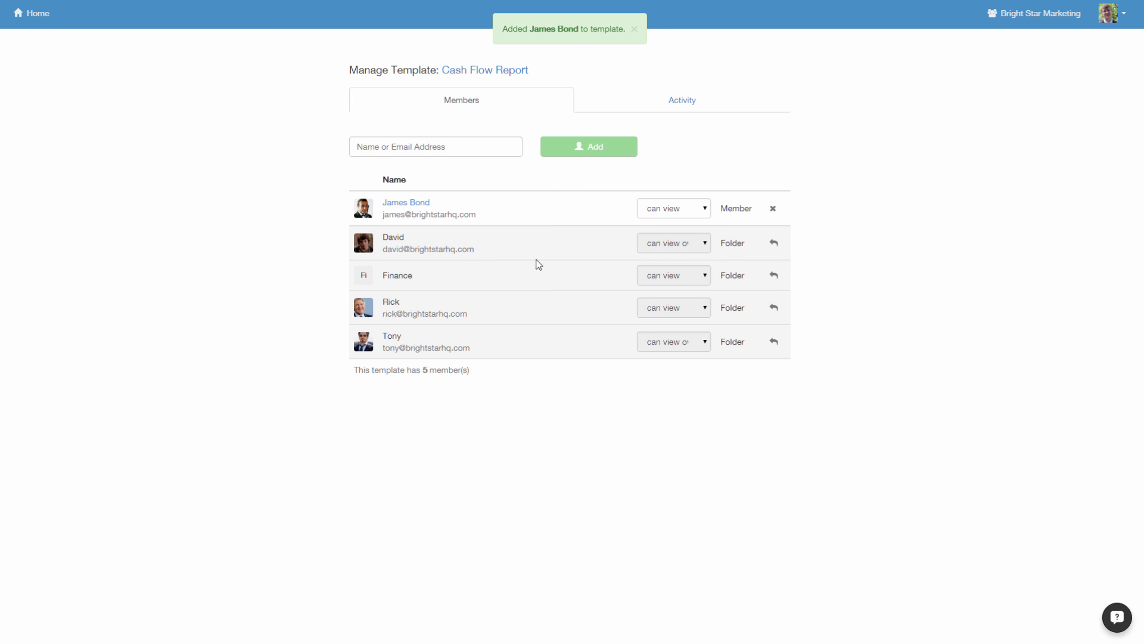
pyautogui.click(653, 208)
pyautogui.click(659, 223)
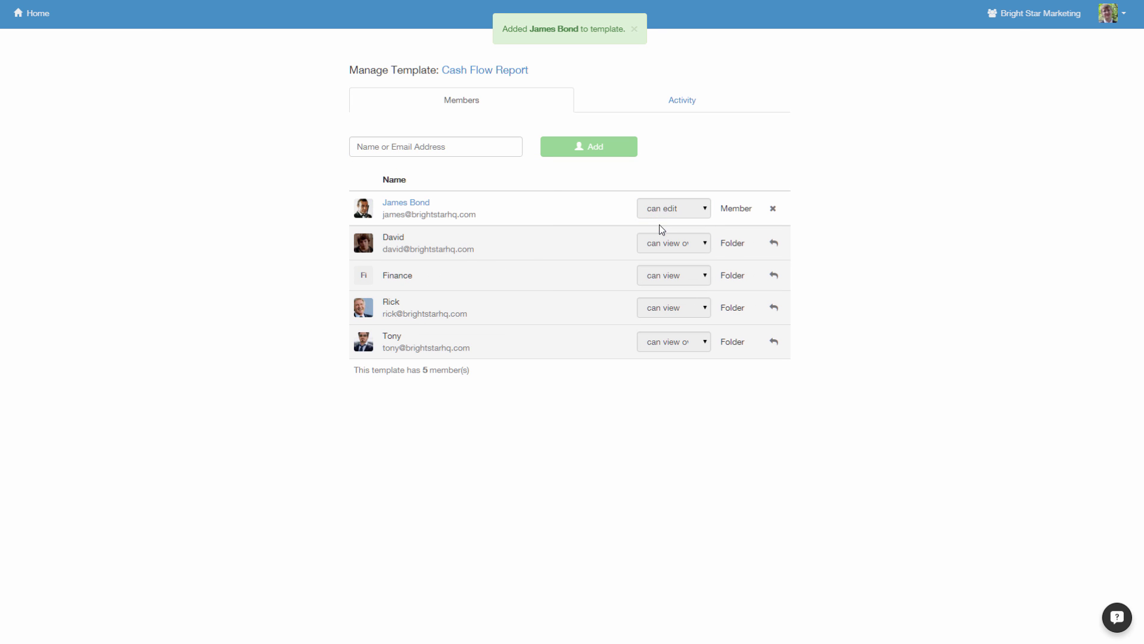
# - View the organization's groups, then export the Cash Flow Report template as a Word document
pyautogui.click(1023, 21)
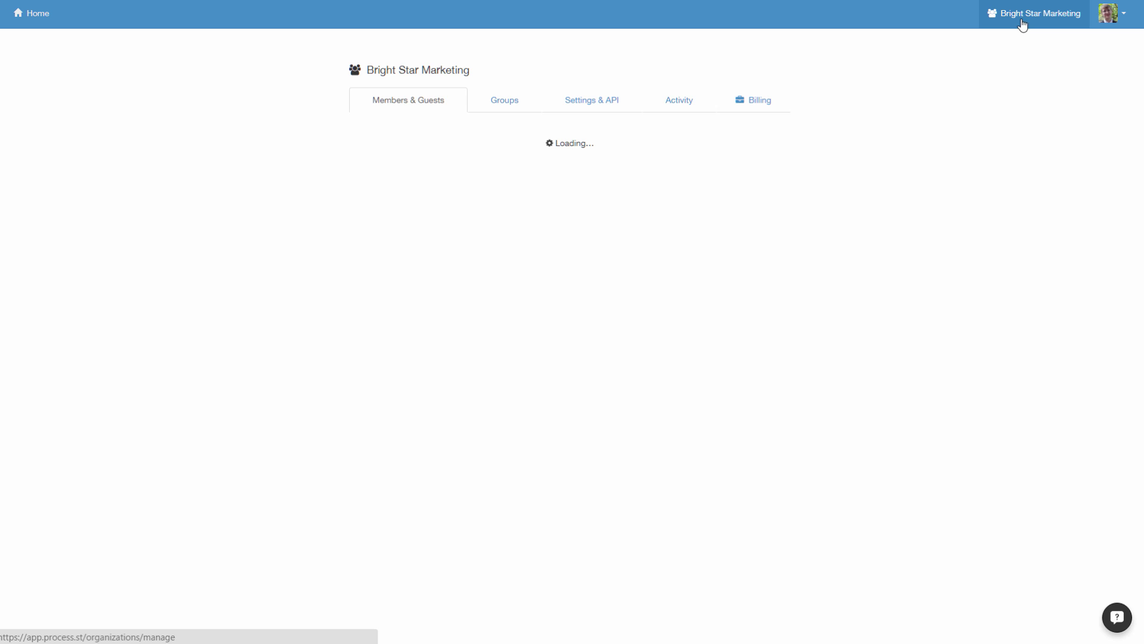
pyautogui.click(500, 102)
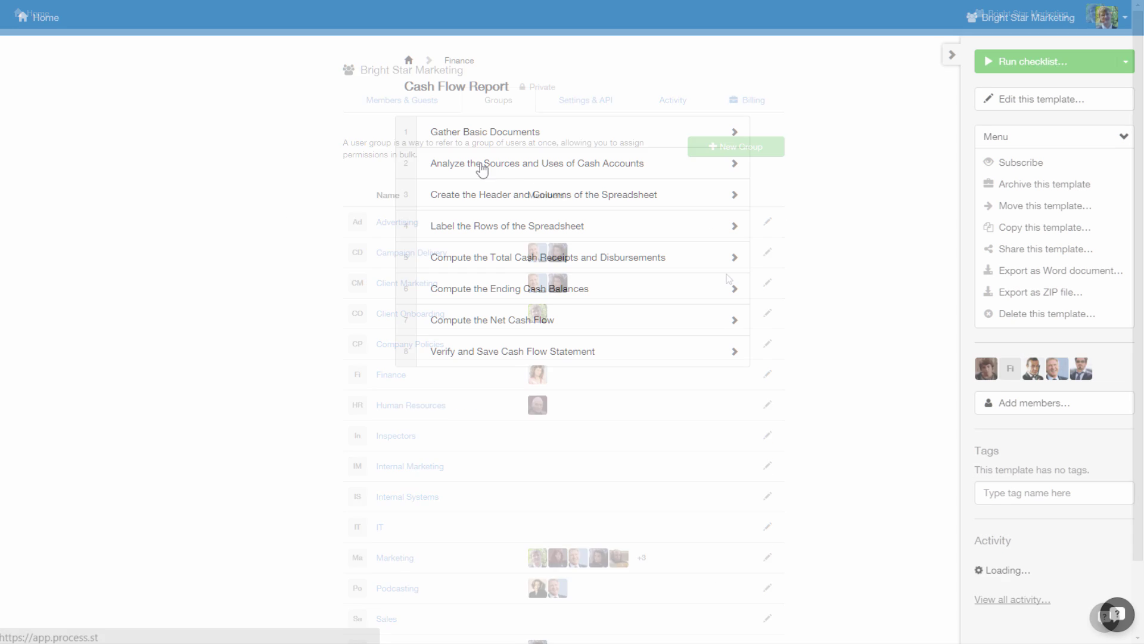
pyautogui.click(1006, 271)
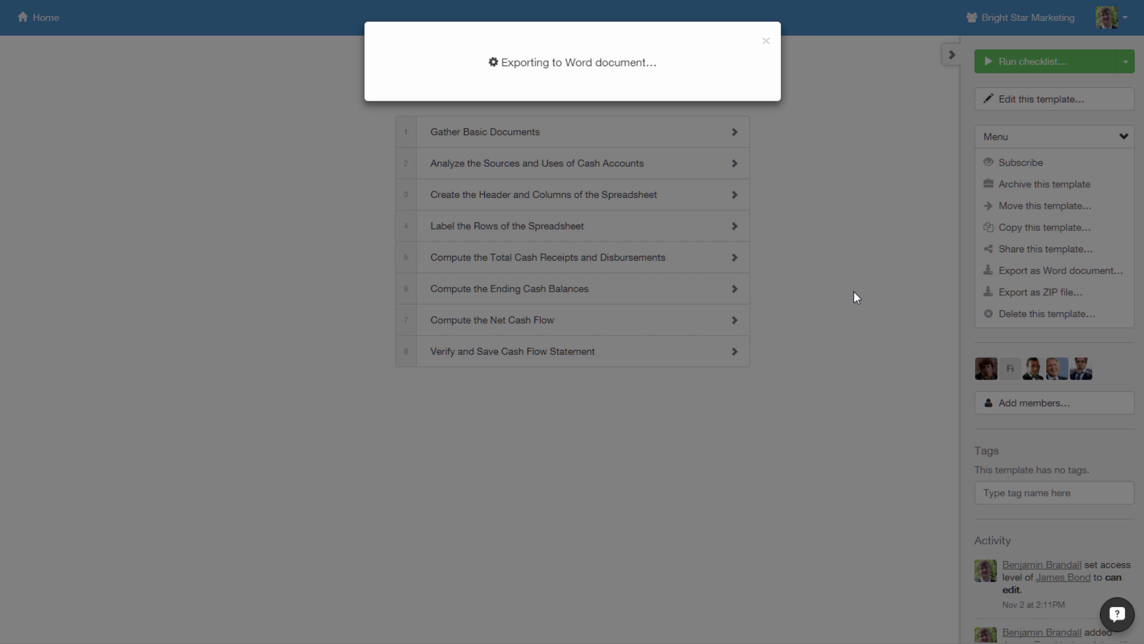
pyautogui.click(559, 96)
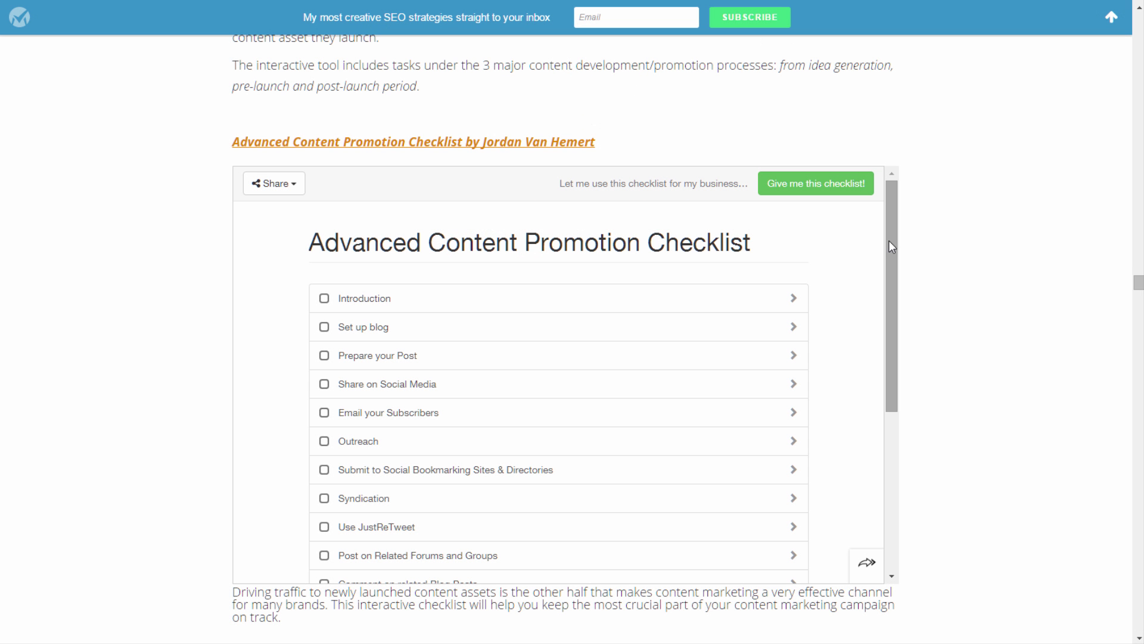
# - Scroll through the embedded Advanced Content Promotion Checklist on the blog page
pyautogui.moveTo(888, 241); pyautogui.dragTo(890, 412)
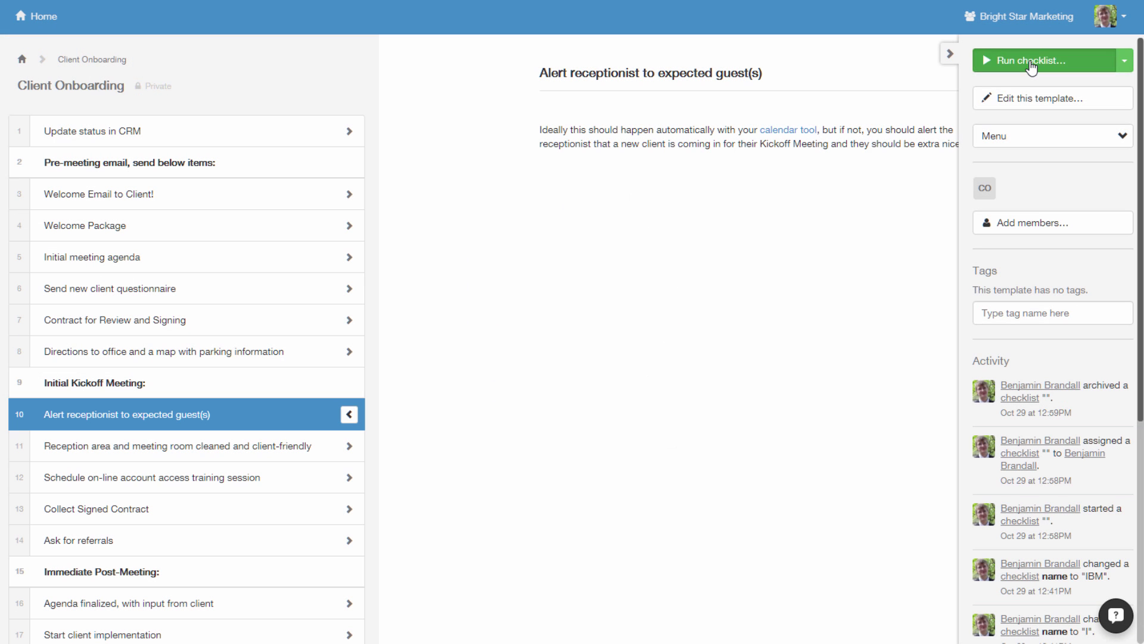
# - Run a Hewlett-Packard checklist, tick Update status in CRM and Welcome Email, then return to the board
pyautogui.click(1030, 63)
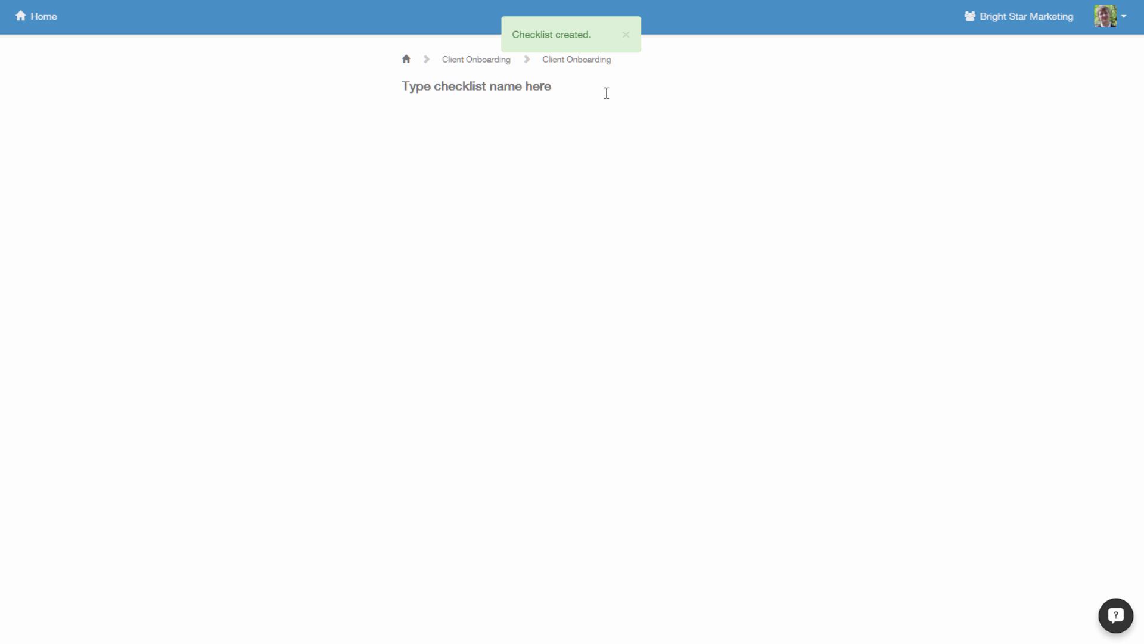
pyautogui.write('H')
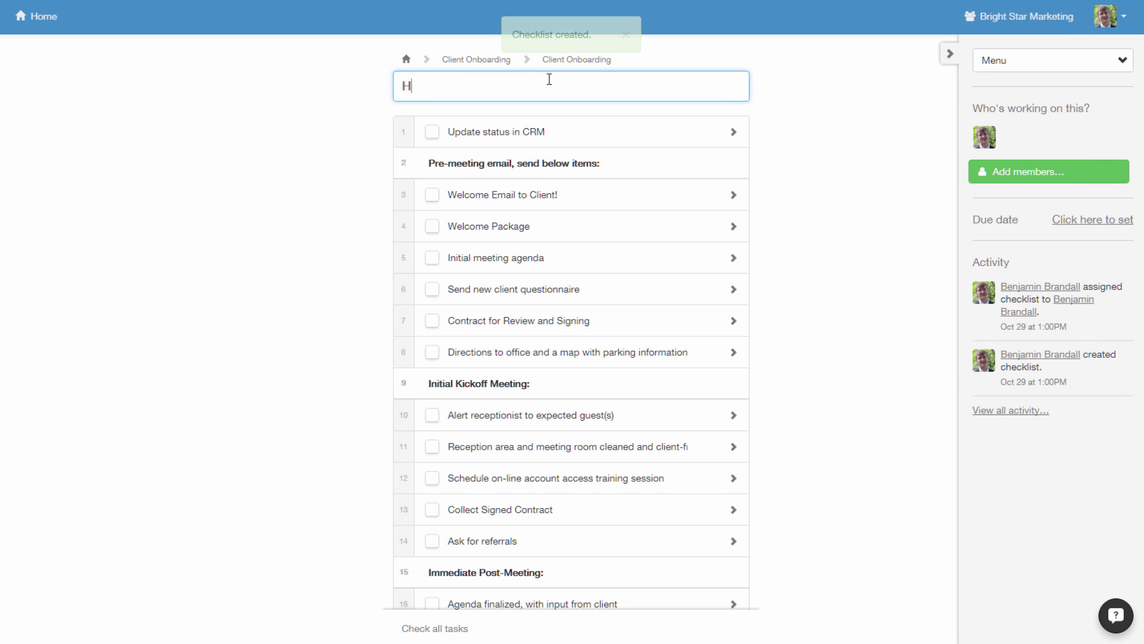
pyautogui.write('ewlett-Packard')
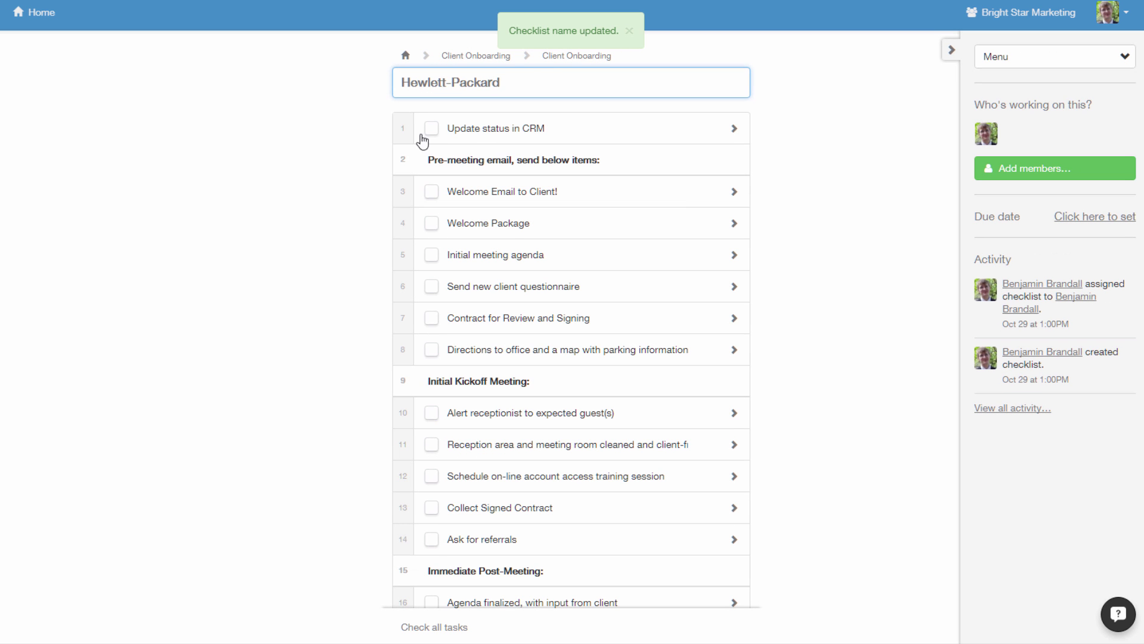
pyautogui.click(431, 129)
pyautogui.click(431, 193)
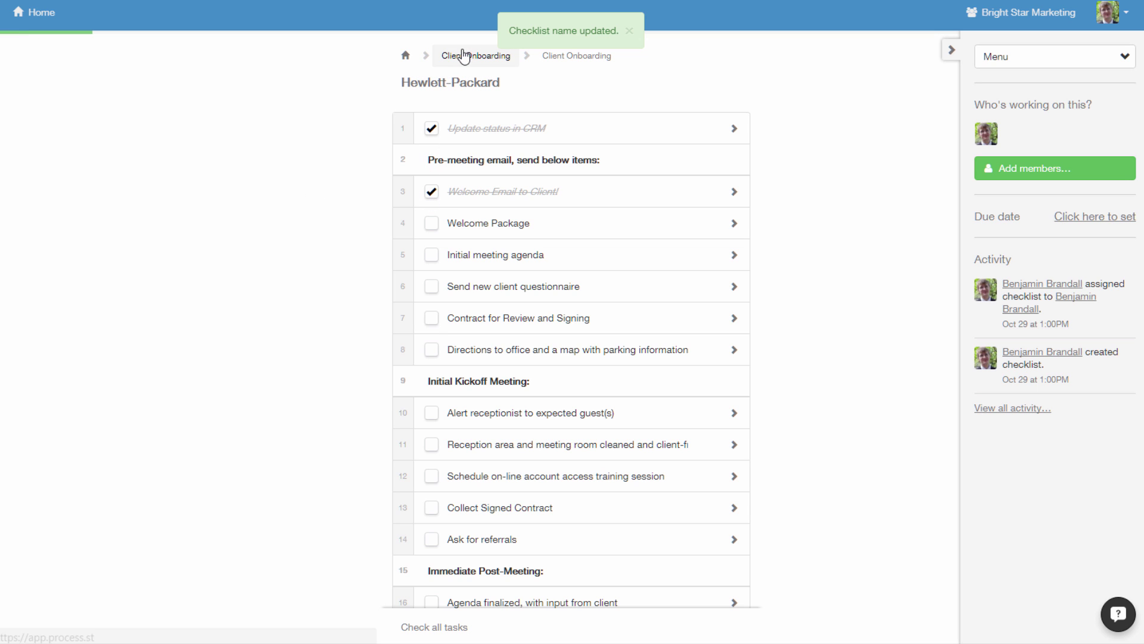
pyautogui.click(463, 57)
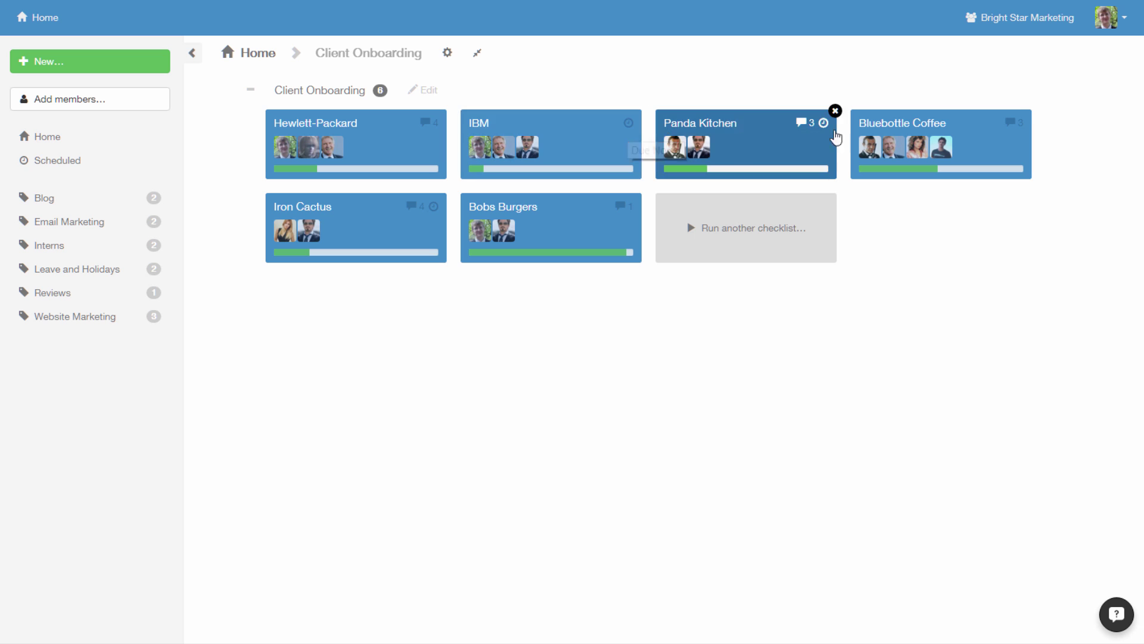
# - Add the suggested teammate as a member of the Bluebottle Coffee checklist
pyautogui.click(910, 132)
pyautogui.click(1003, 174)
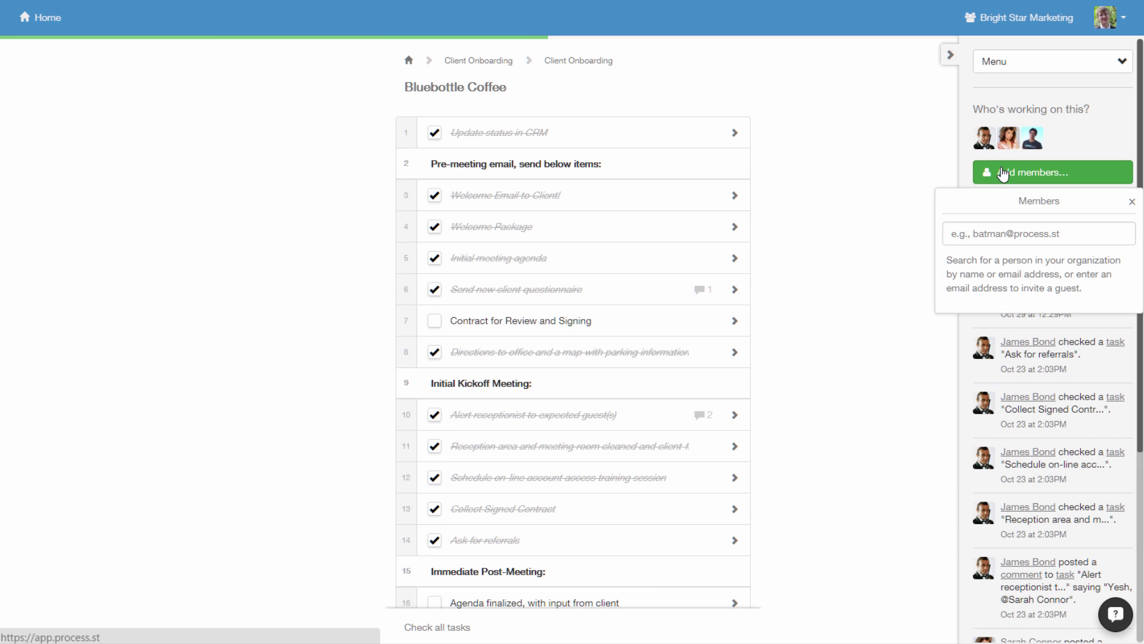
pyautogui.click(996, 384)
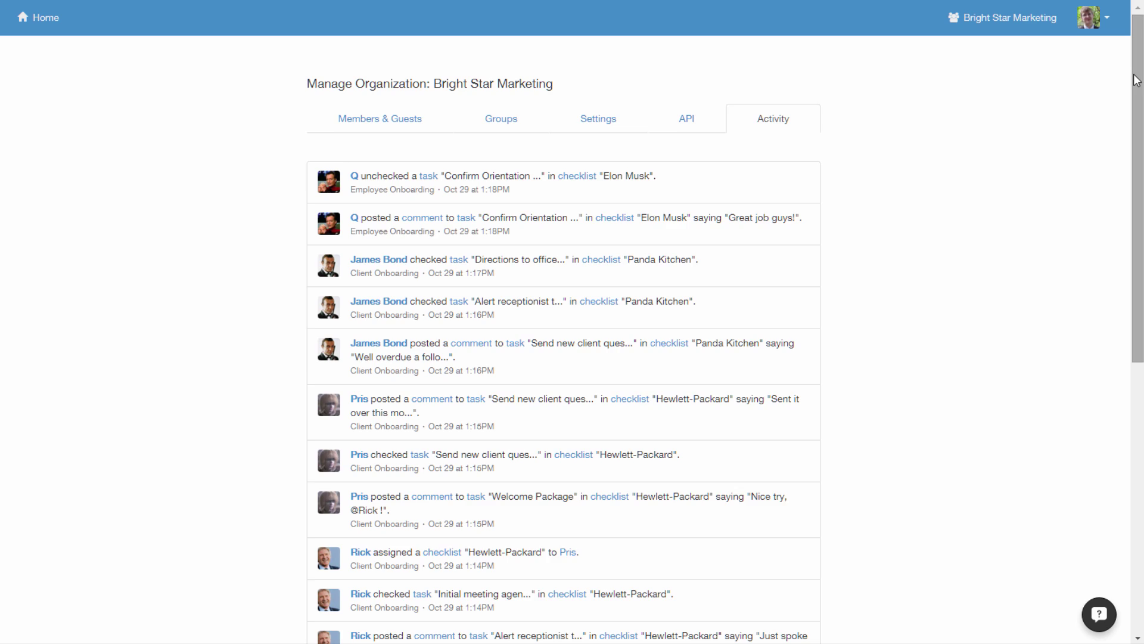
# - Invite a guest by e-mail to Teacup Media Inc. and accept the Bright Star Marketing invitation
pyautogui.scroll(-4, 1141, 199)
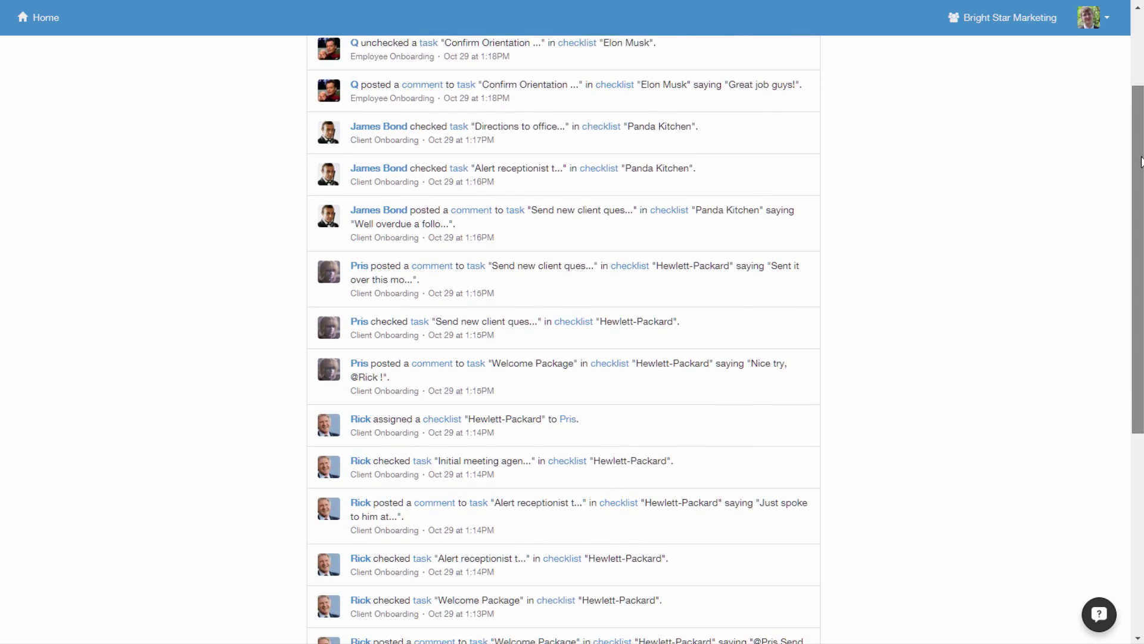
pyautogui.scroll(-5, 1141, 200)
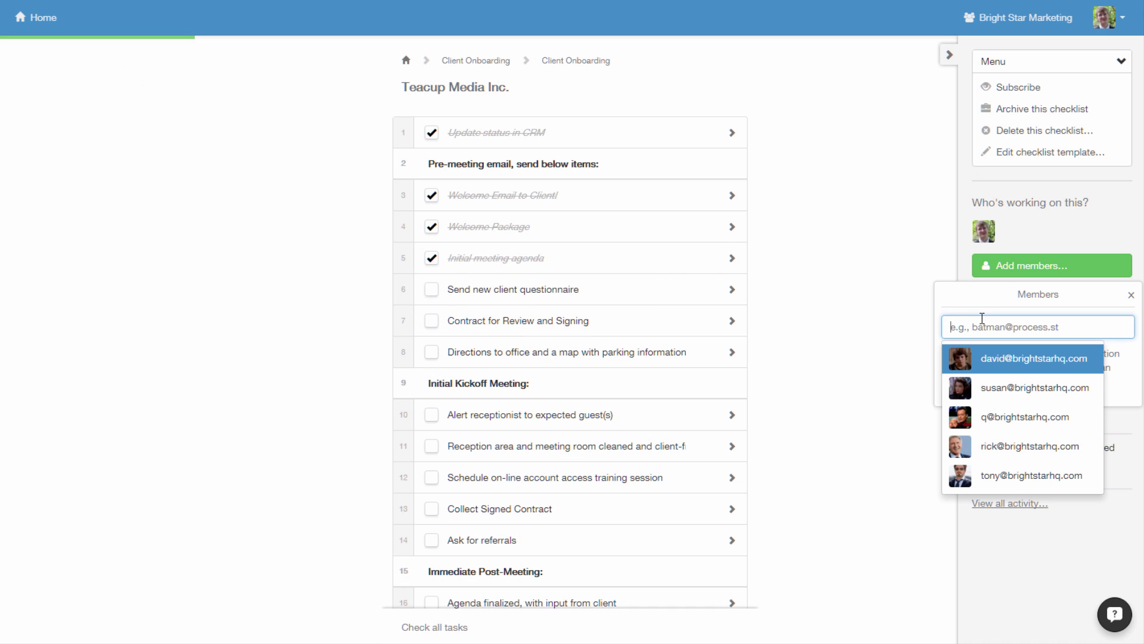
pyautogui.press('Return')
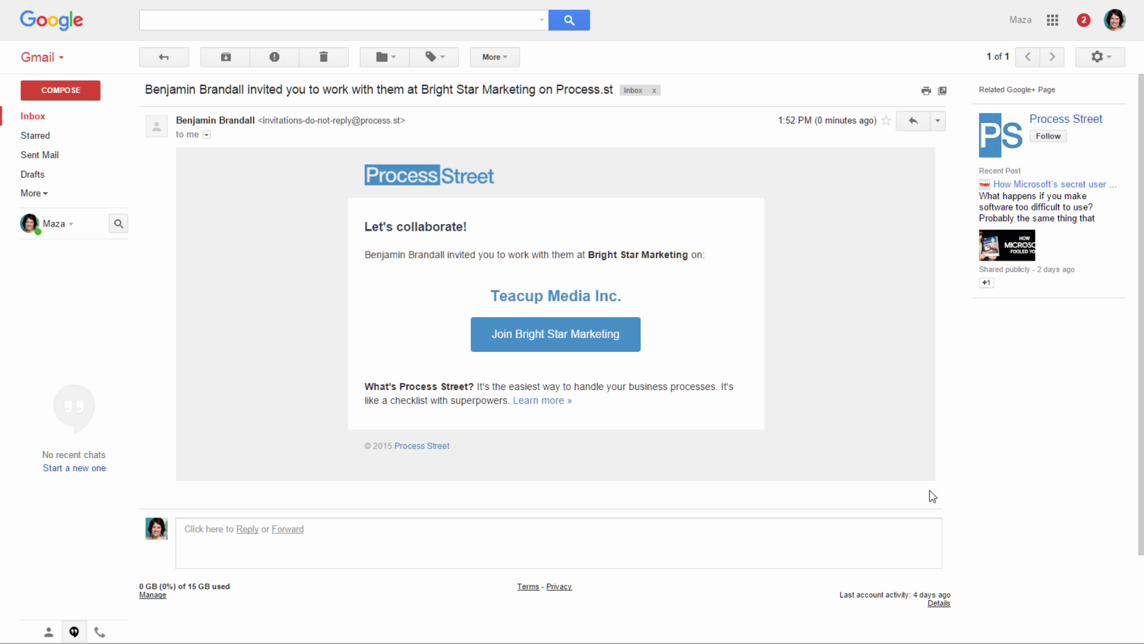
pyautogui.click(587, 333)
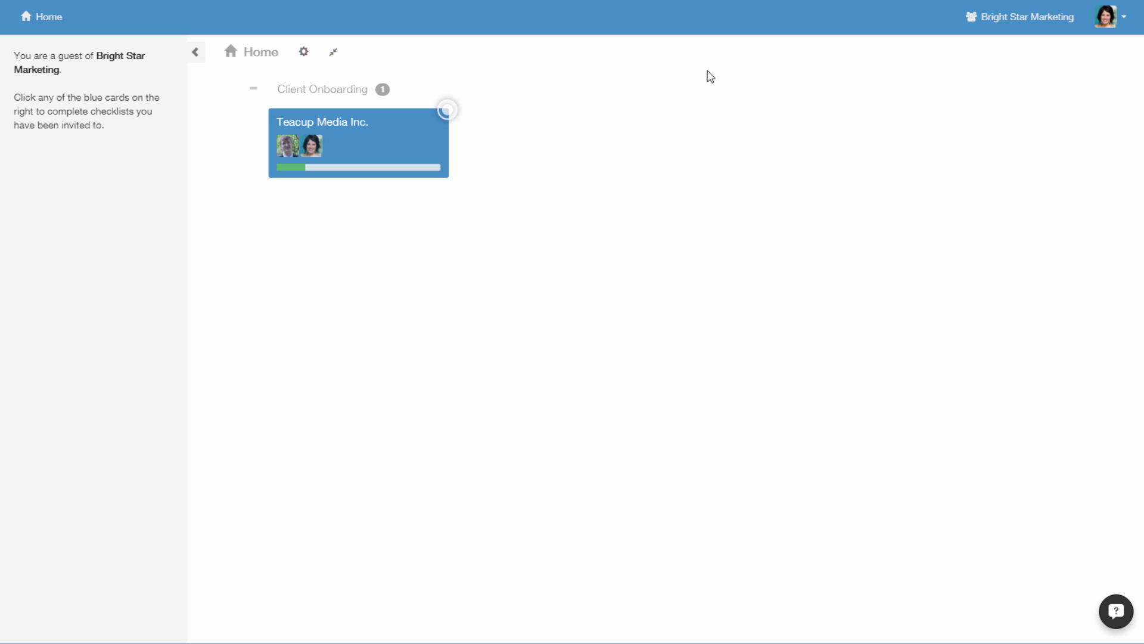
# - On Teacup Media's contract task, comment 'I've got it right here' and attach Contract102815.pdf
pyautogui.click(380, 144)
pyautogui.click(733, 322)
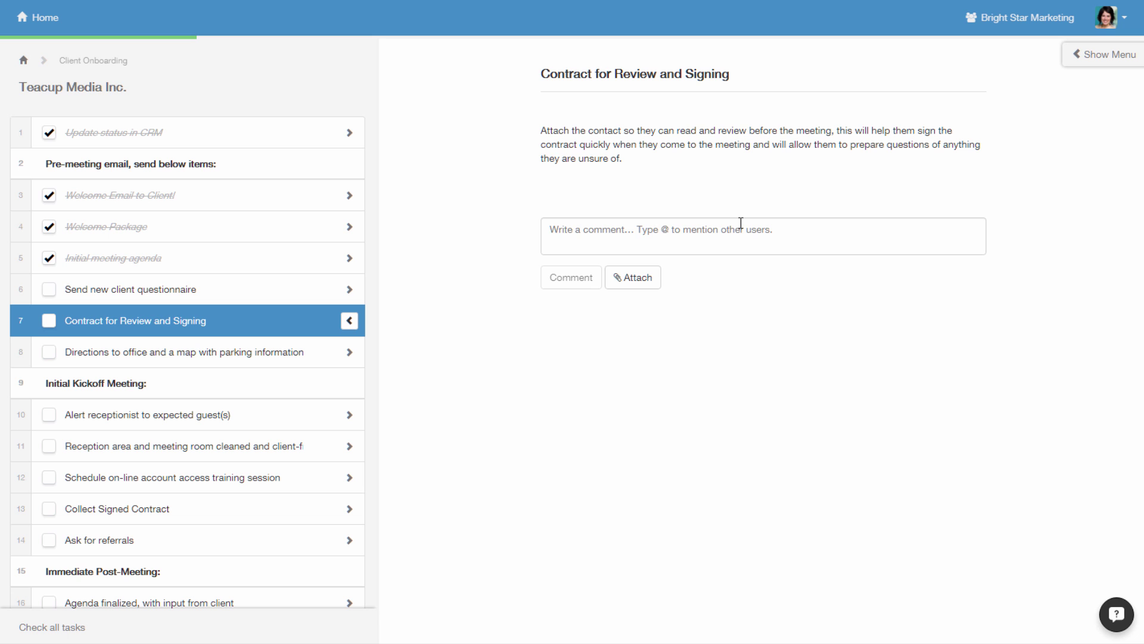
pyautogui.click(739, 224)
pyautogui.write("I've got it right here")
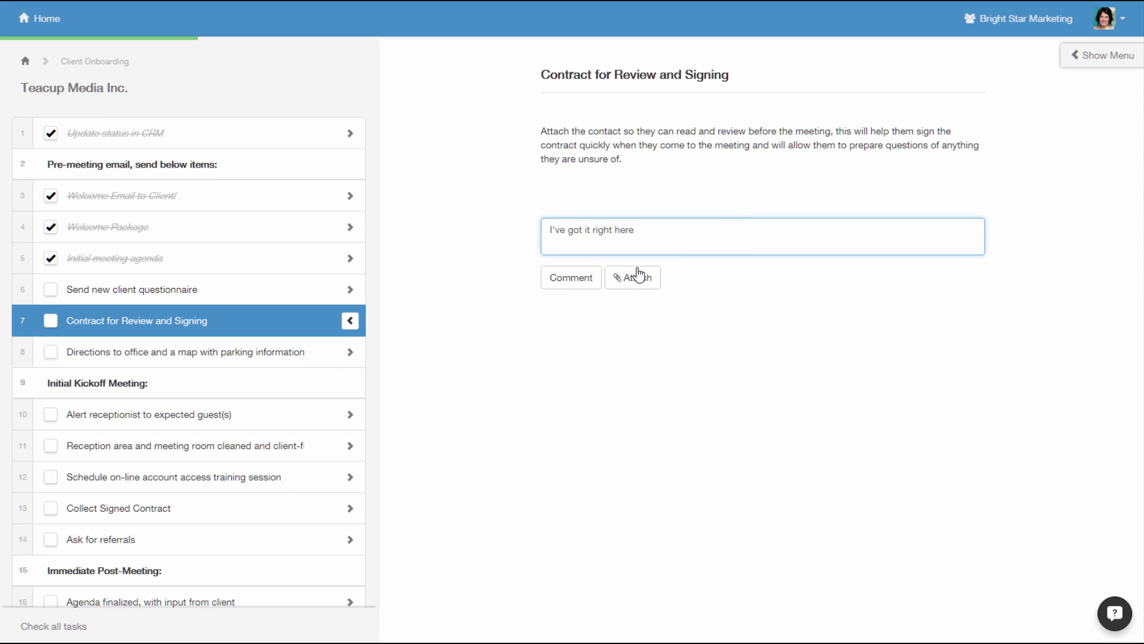
pyautogui.click(571, 277)
pyautogui.moveTo(1143, 417); pyautogui.dragTo(805, 427)
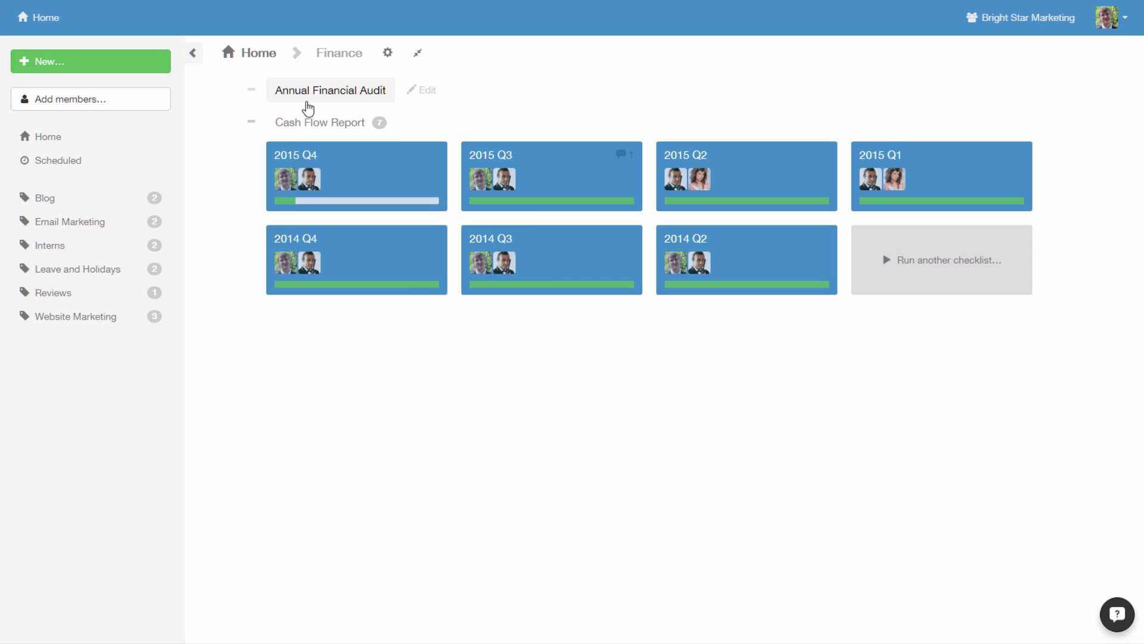
# - Open the Annual Financial Audit schedule form and set it to repeat yearly
pyautogui.click(307, 100)
pyautogui.click(1125, 62)
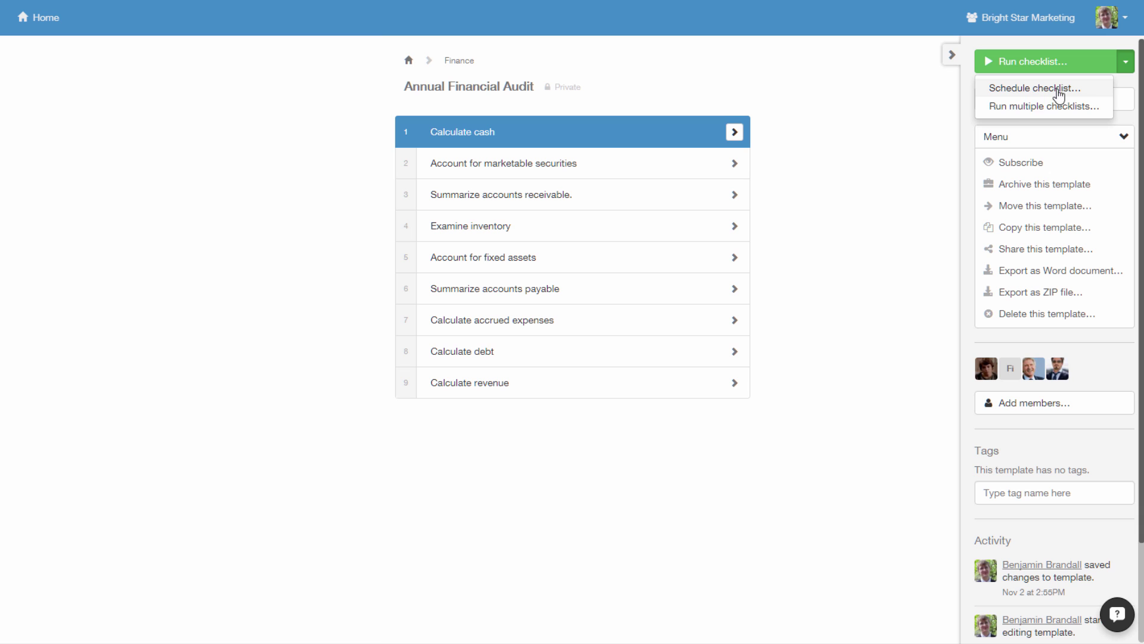
pyautogui.click(1031, 89)
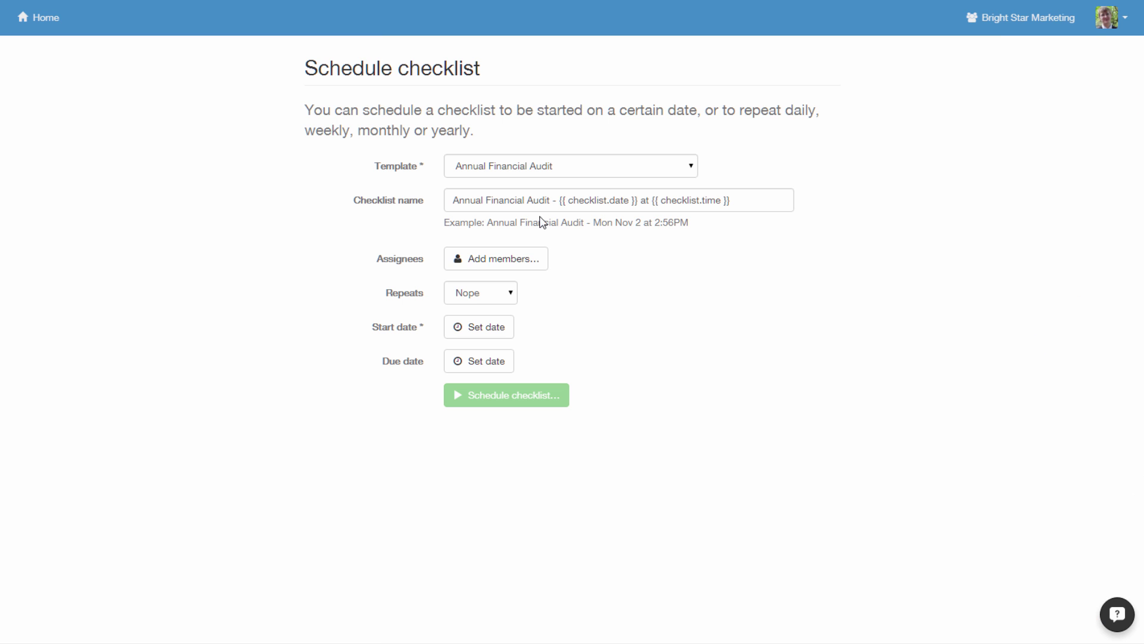
pyautogui.click(478, 298)
pyautogui.click(477, 325)
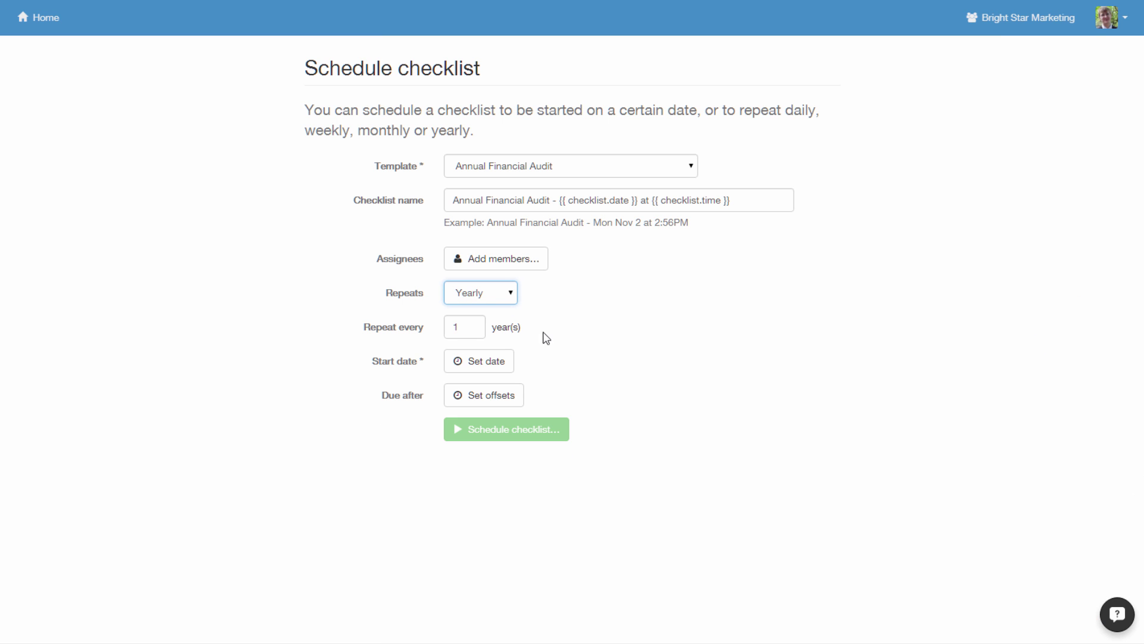
# - Set the start date to Jan 1 2016, add one assignee, and create the schedule
pyautogui.click(473, 364)
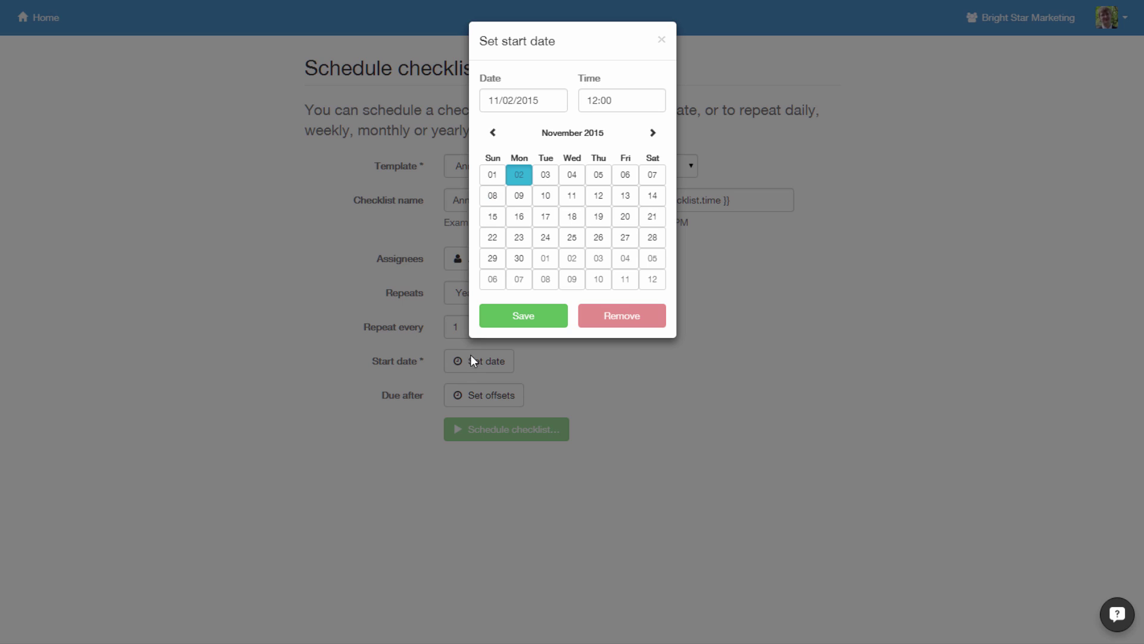
pyautogui.click(652, 136)
pyautogui.click(653, 136)
pyautogui.click(625, 175)
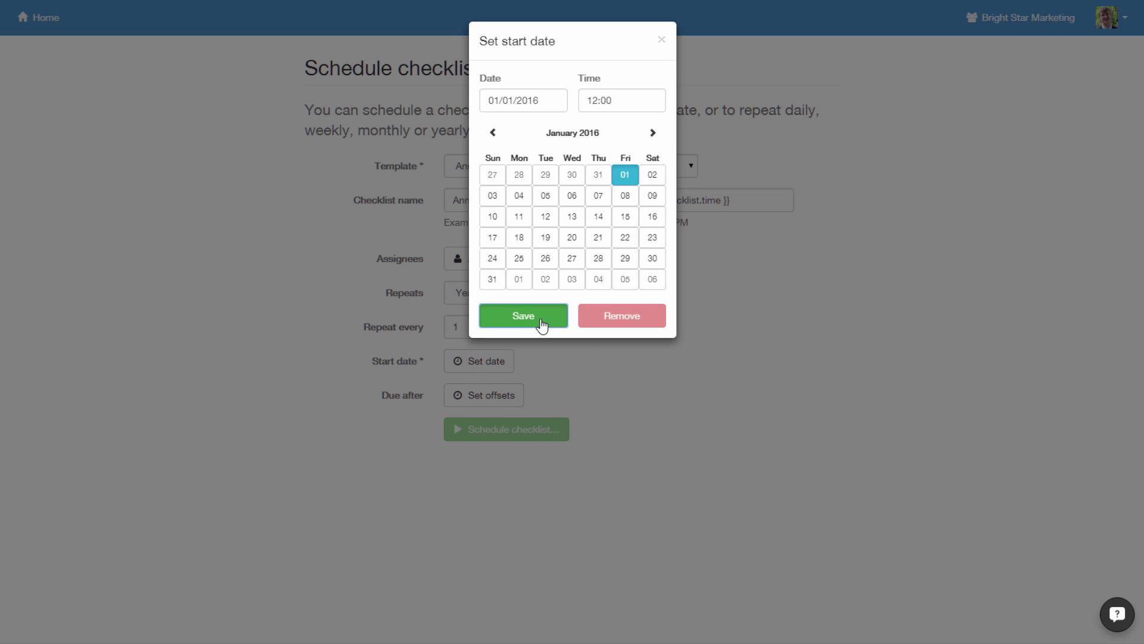
pyautogui.click(524, 315)
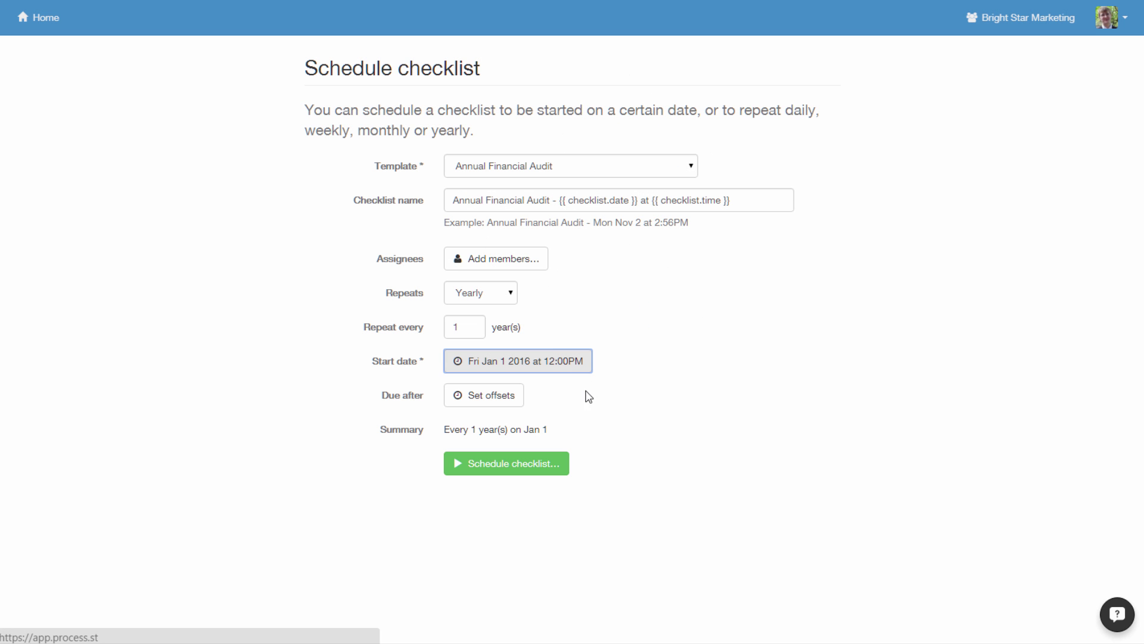
pyautogui.click(483, 264)
pyautogui.click(276, 370)
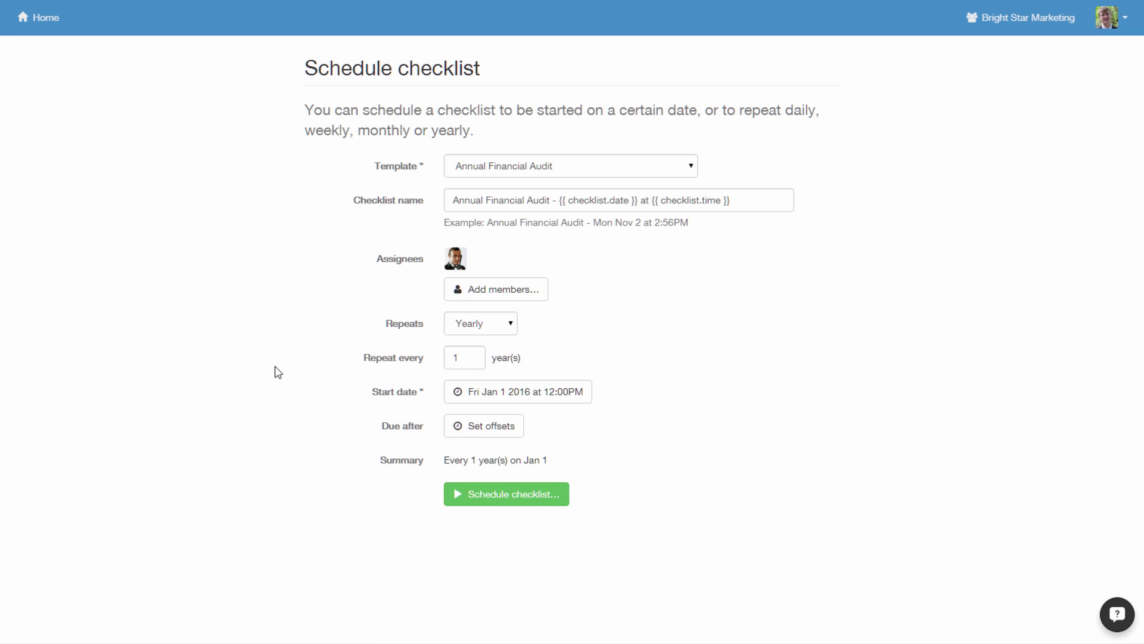
pyautogui.click(459, 498)
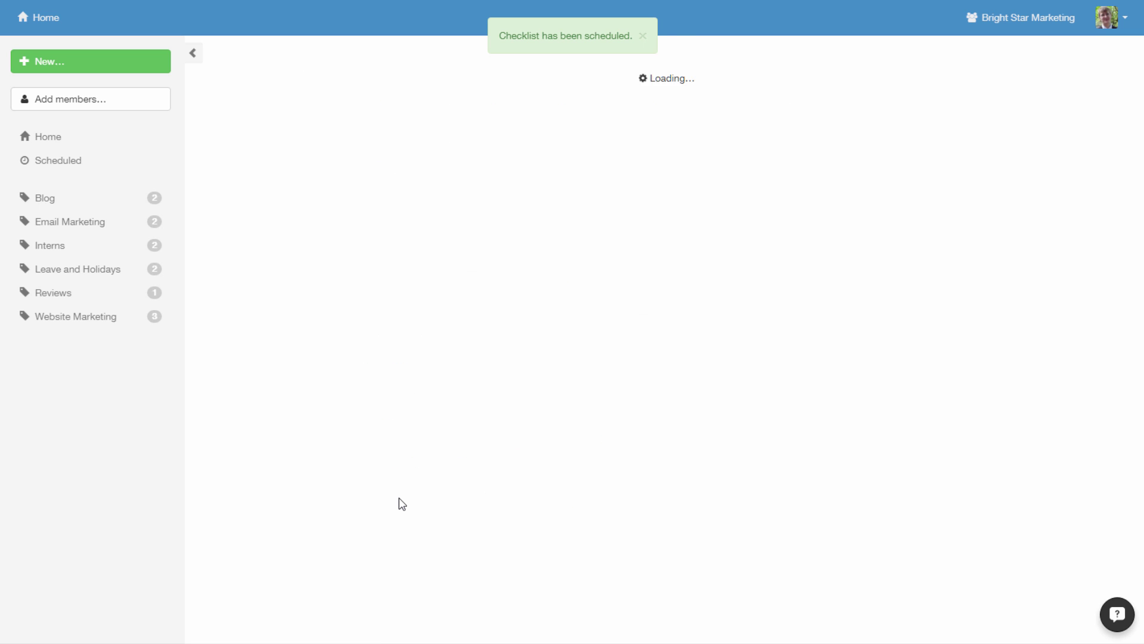